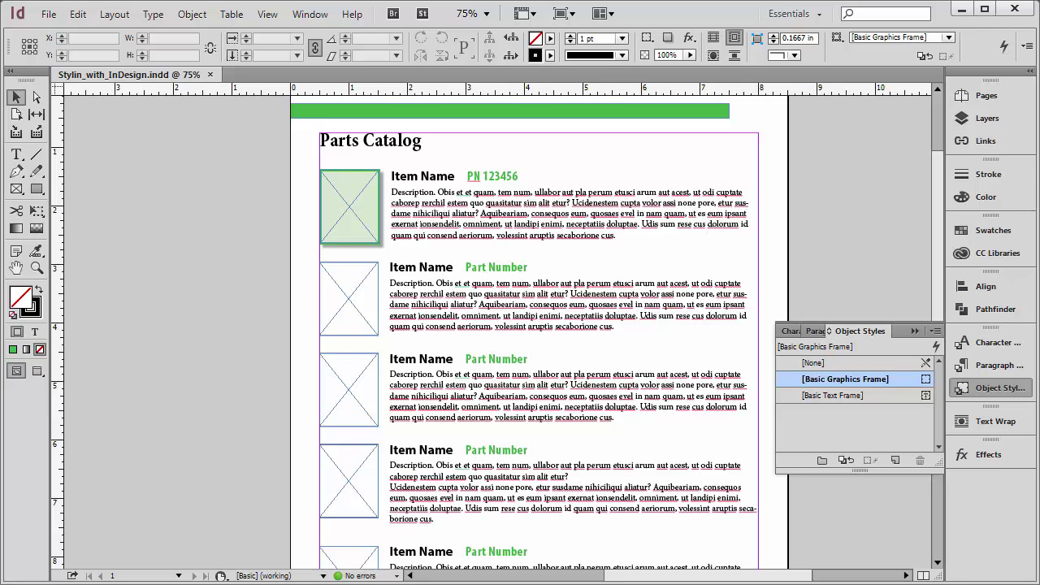
- Place 3A - Pipe Heating.jpg into the first frame, then undo the placement
key("ctrl+d")
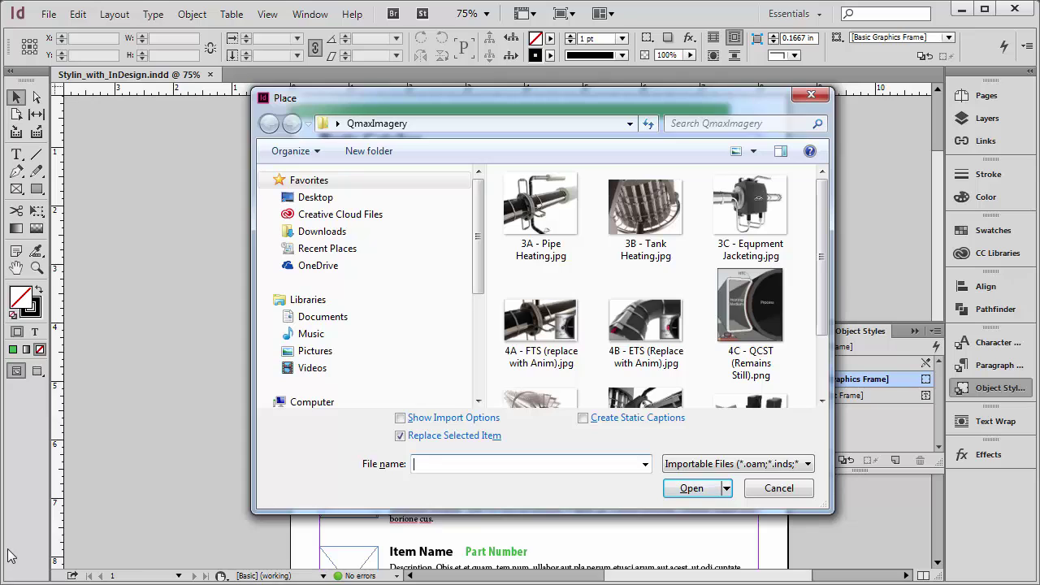
left_click(534, 213)
left_click(692, 487)
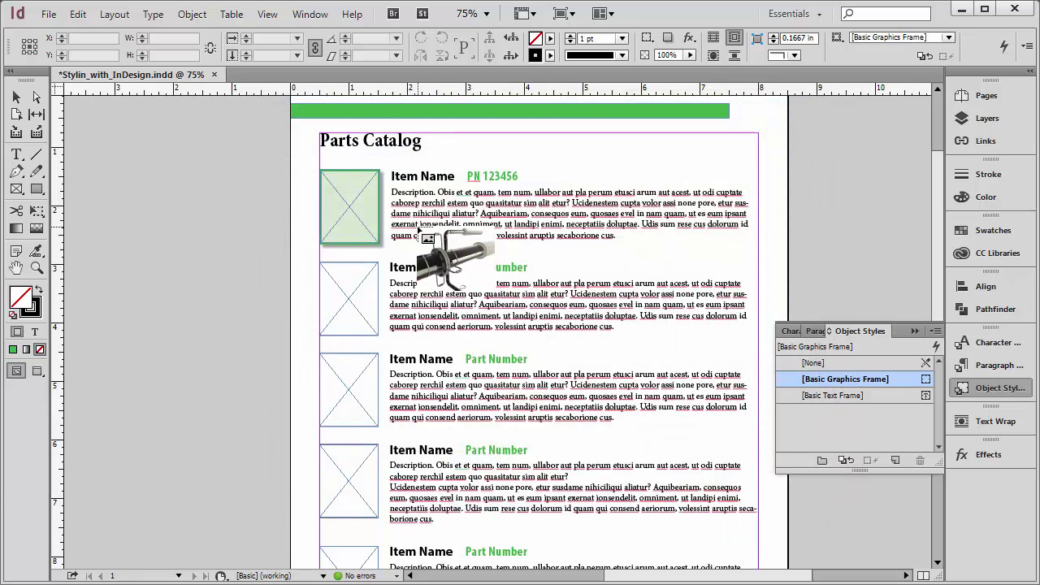
left_click(341, 198)
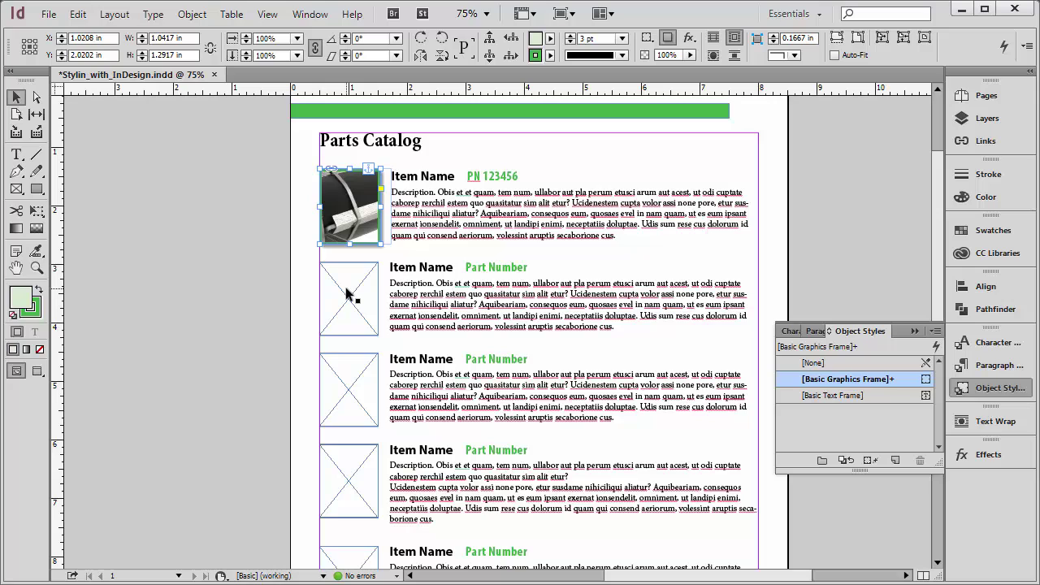
key("ctrl+z")
key("v")
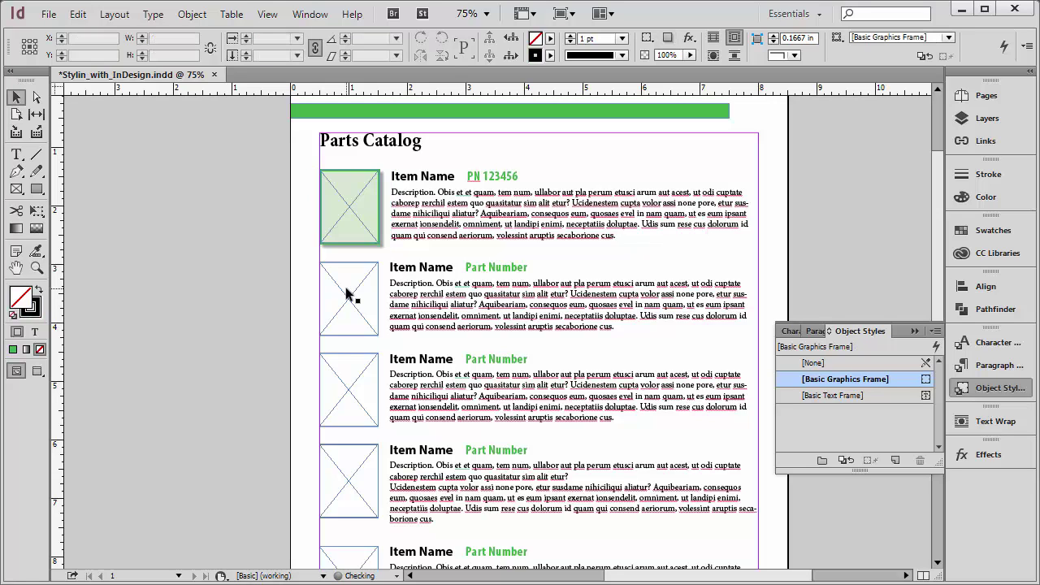
- Set the first empty frame's fitting to Fill Frame Proportionally in Frame Fitting Options
left_click(370, 224)
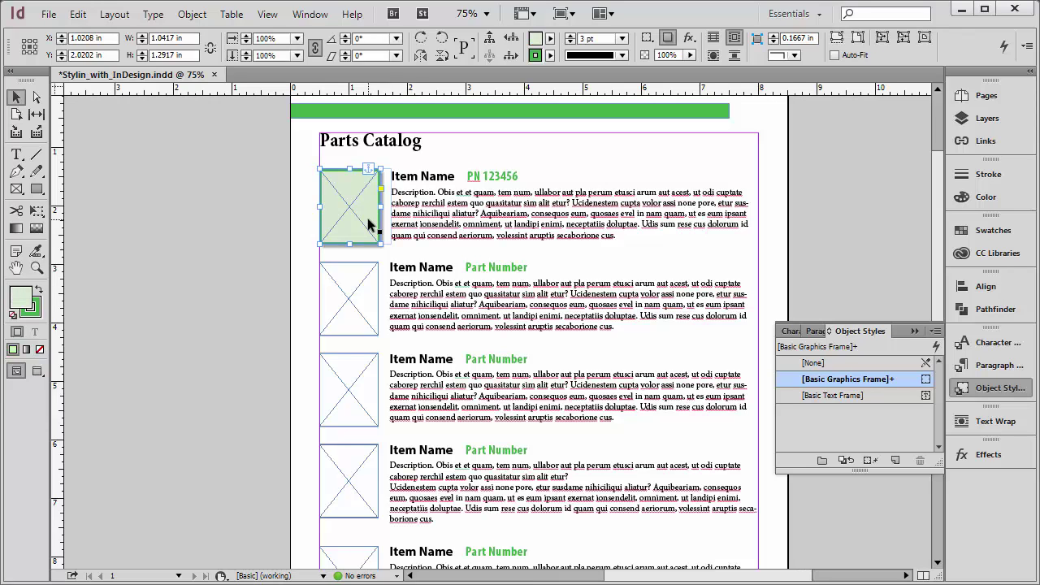
left_click(193, 17)
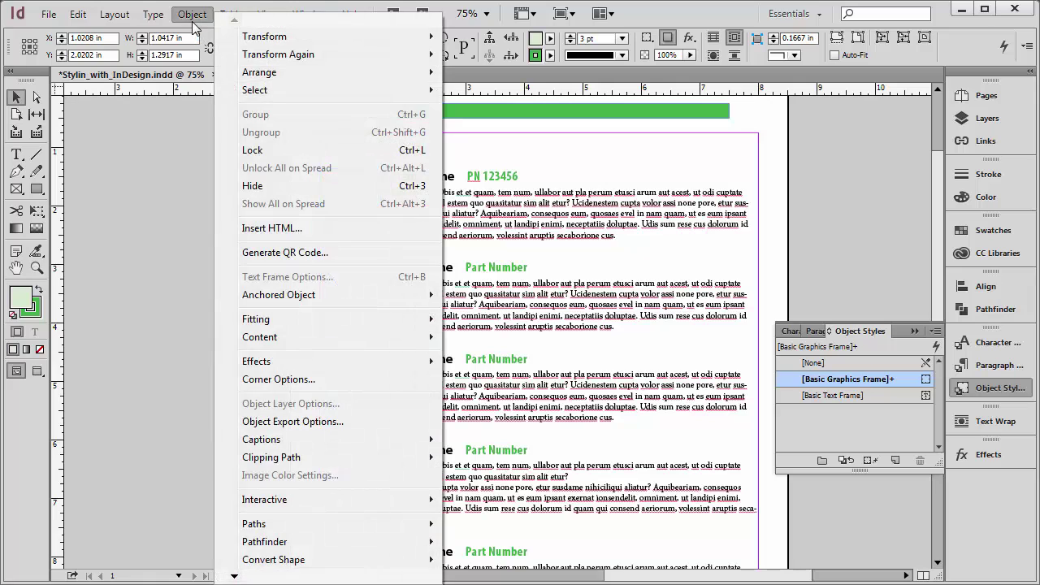
mouse_move(273, 318)
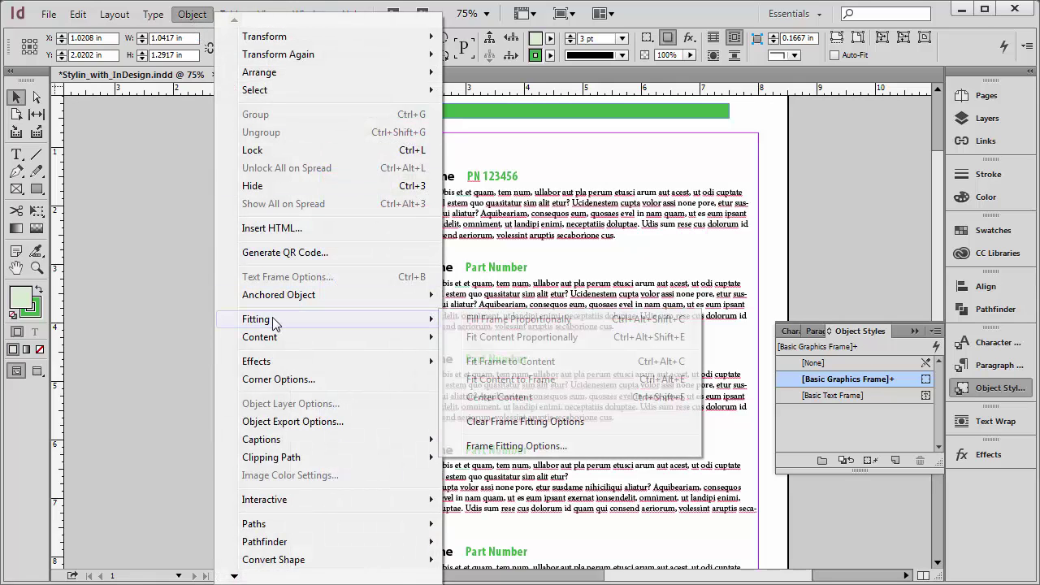
left_click(514, 446)
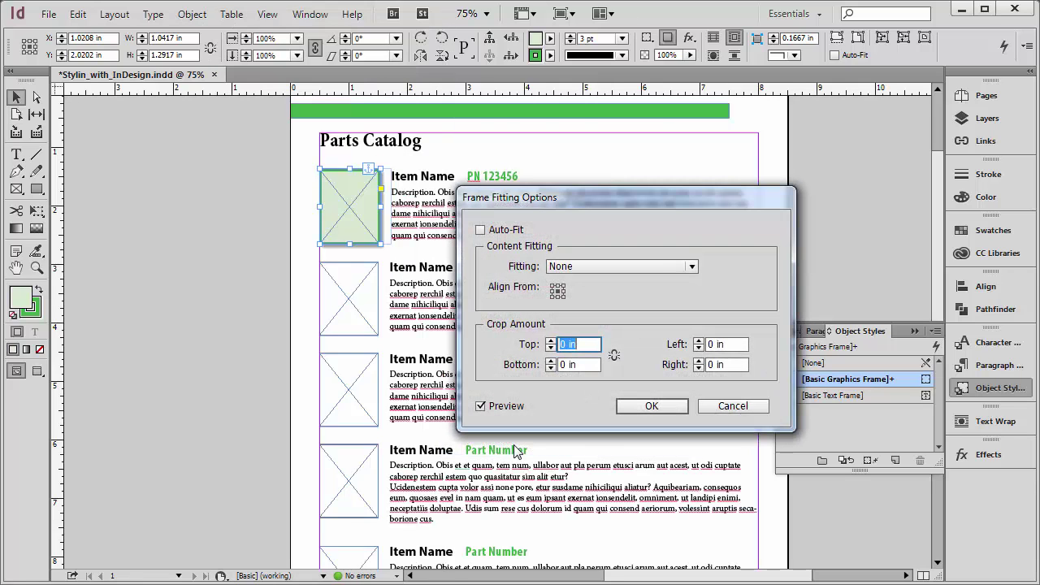
left_click(577, 268)
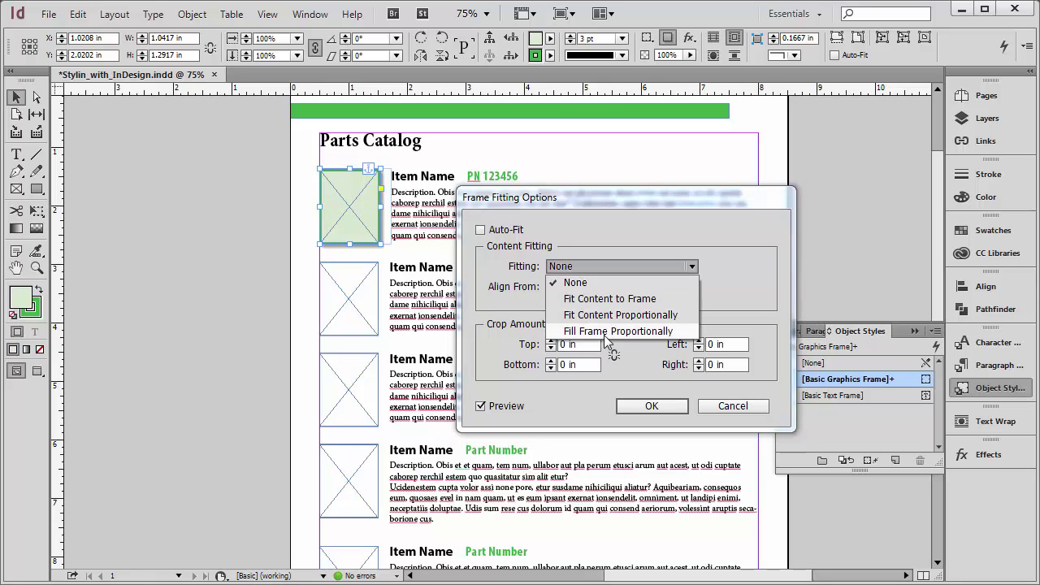
left_click(606, 334)
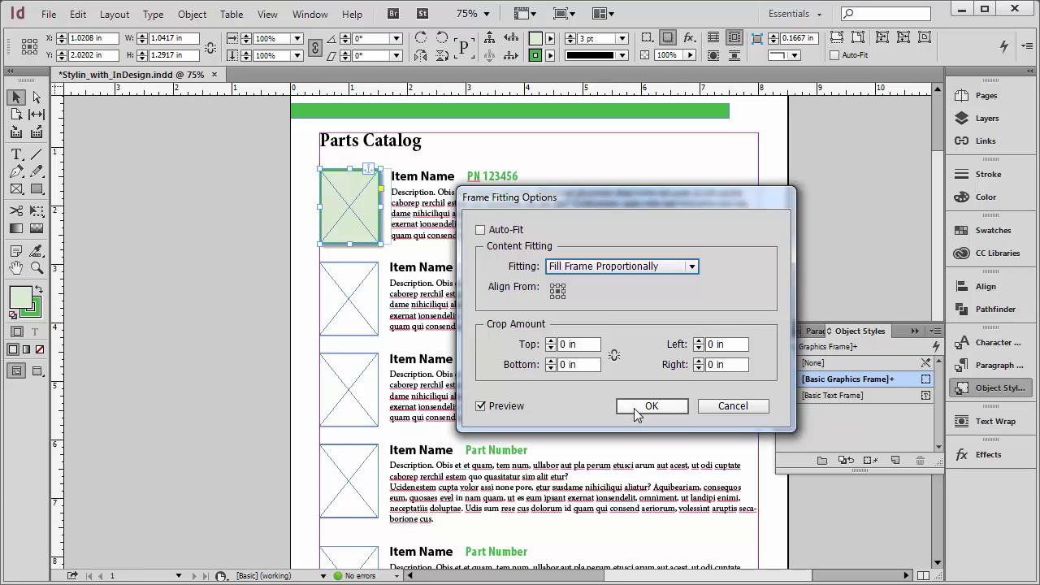
left_click(638, 408)
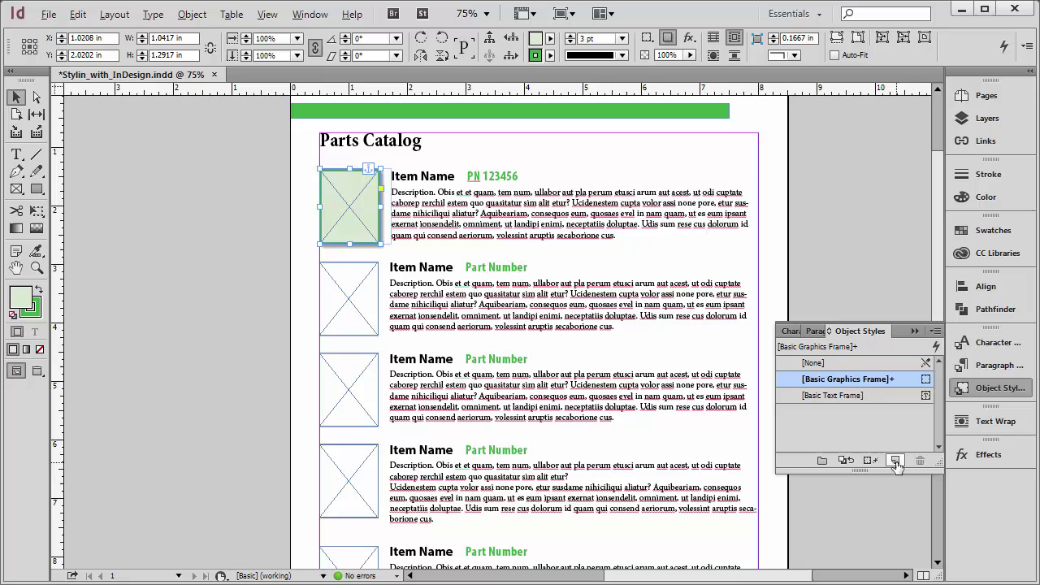
- Create an object style named ProductImage that includes Frame Fitting Options
left_click(894, 461, "alt")
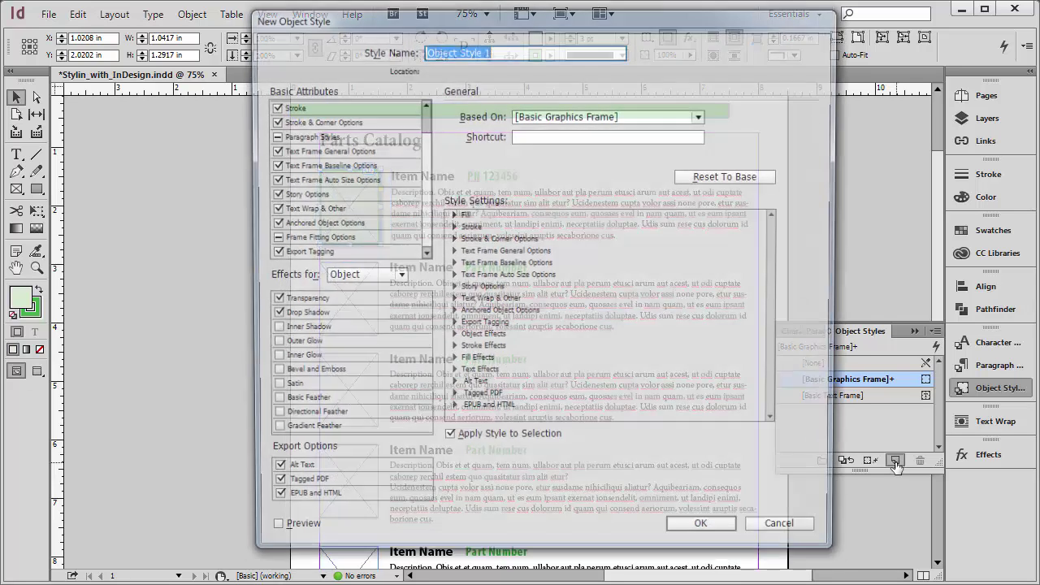
type("P")
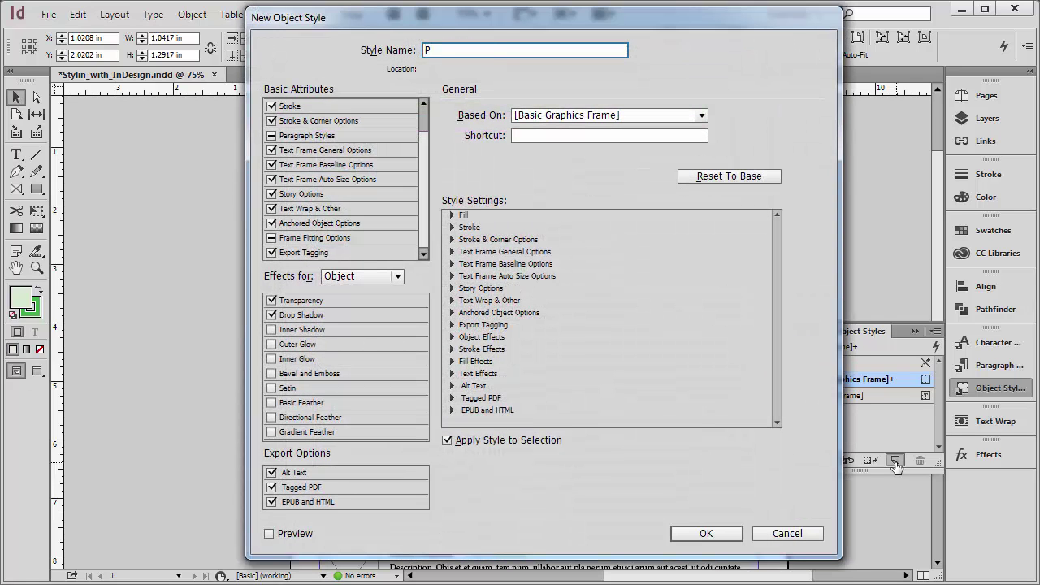
type("roduct Image")
key("BackSpace")
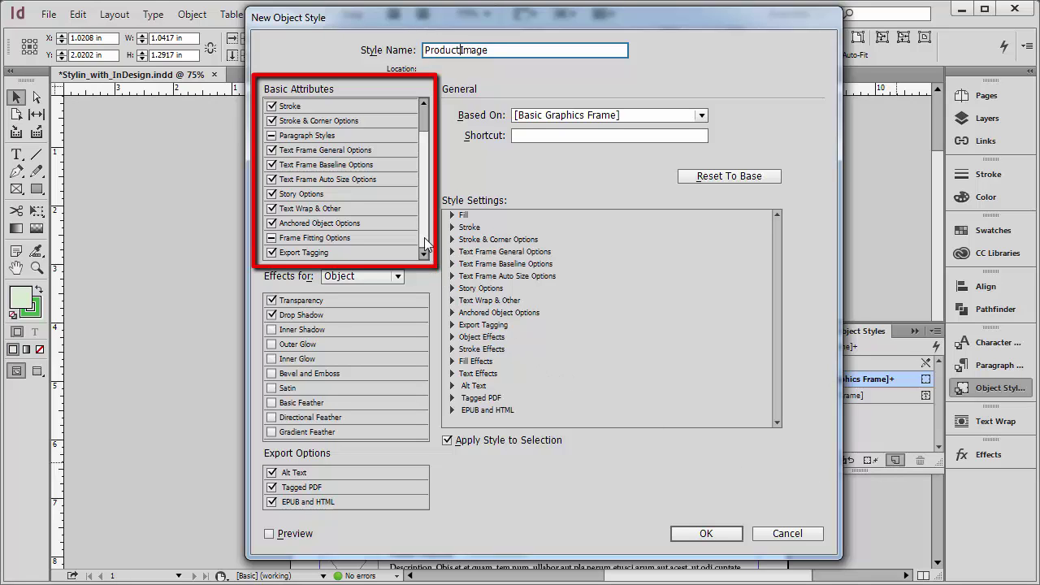
scroll(425, 240, "up", 1)
scroll(423, 242, "down", 1)
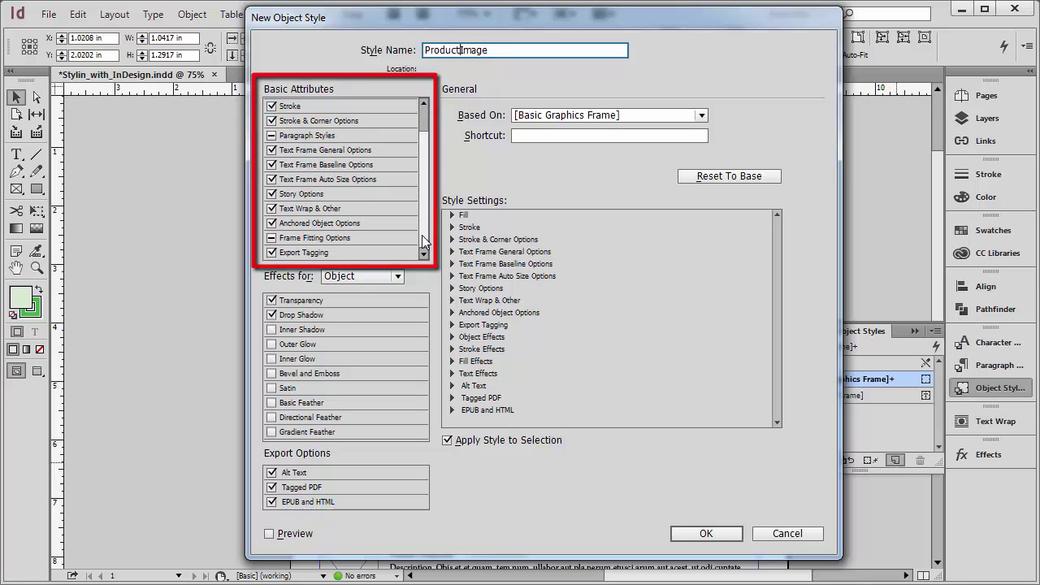
left_click(272, 239)
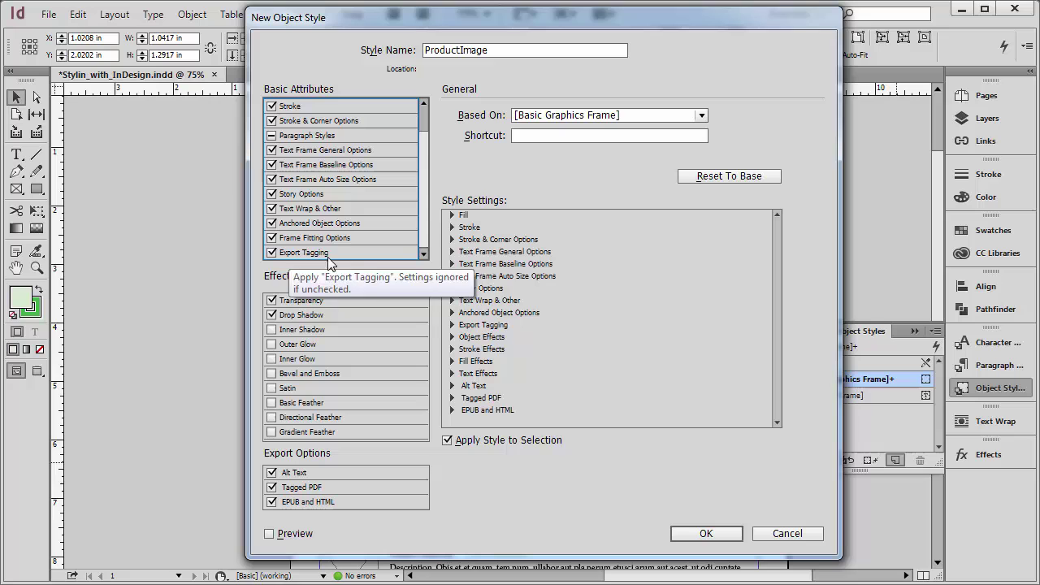
- Save the ProductImage style and apply it to the second and third frames
left_click(706, 534)
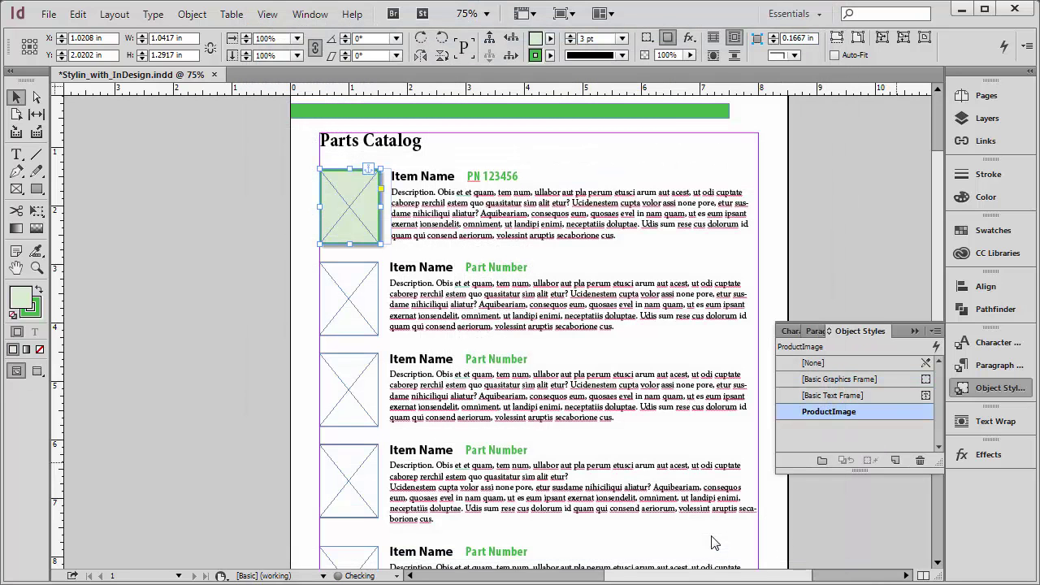
left_click(368, 305)
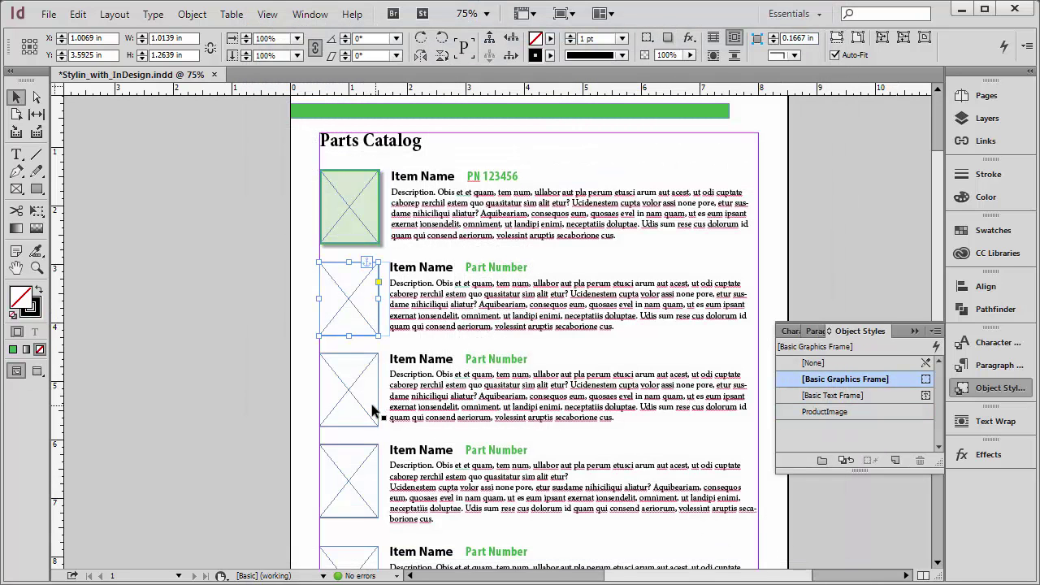
left_click(845, 413)
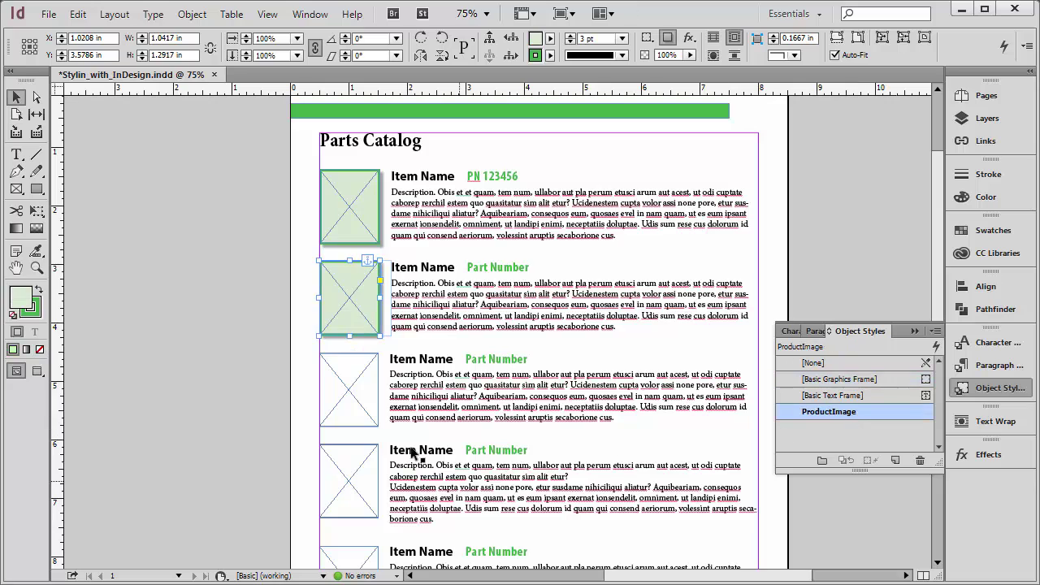
left_click(360, 412)
left_click(813, 412)
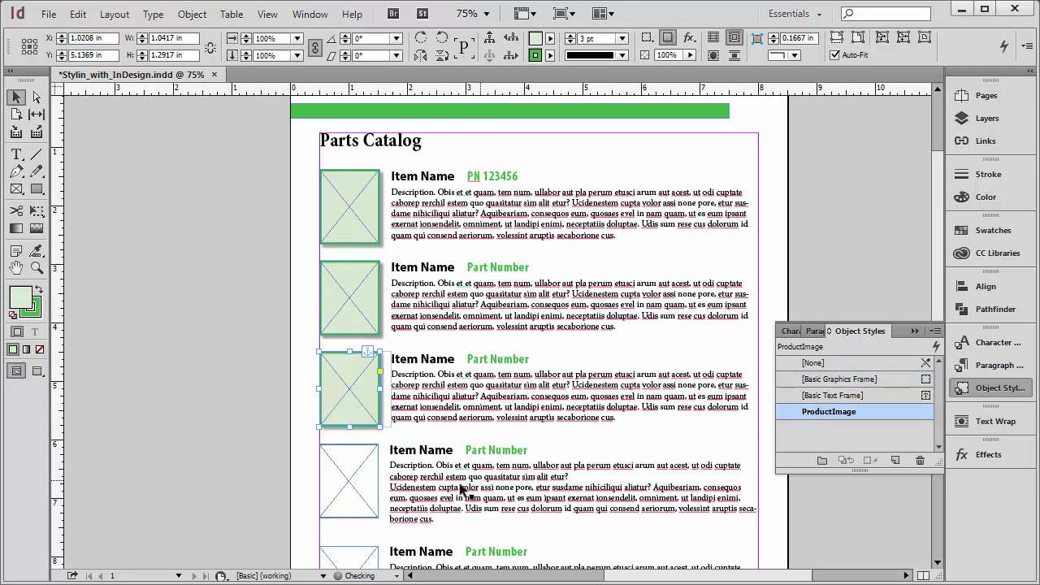
- Apply ProductImage to the fourth and fifth frames, then deselect
left_click(370, 467)
left_click(834, 412)
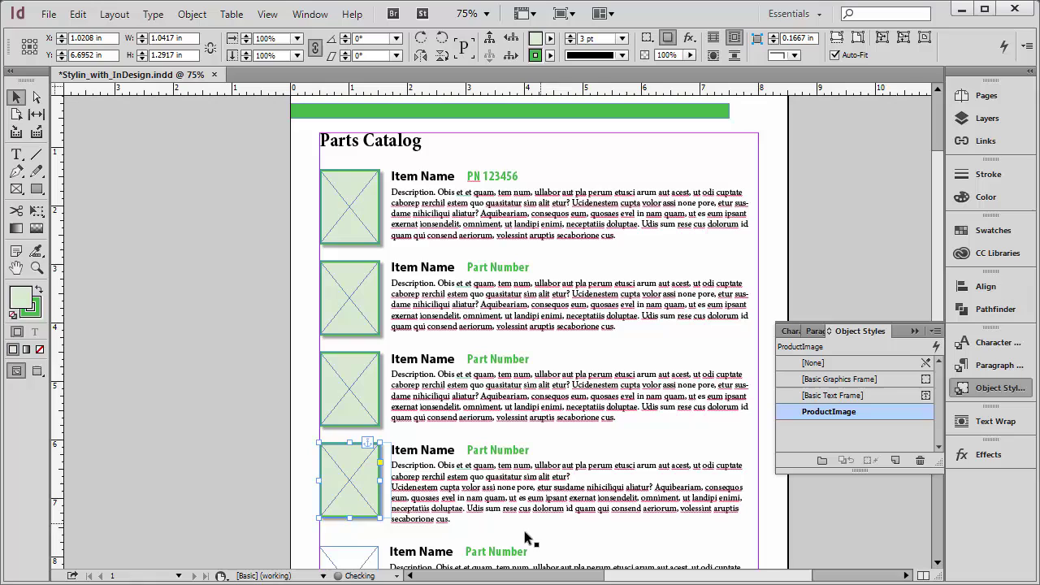
left_click(365, 560)
left_click(841, 414)
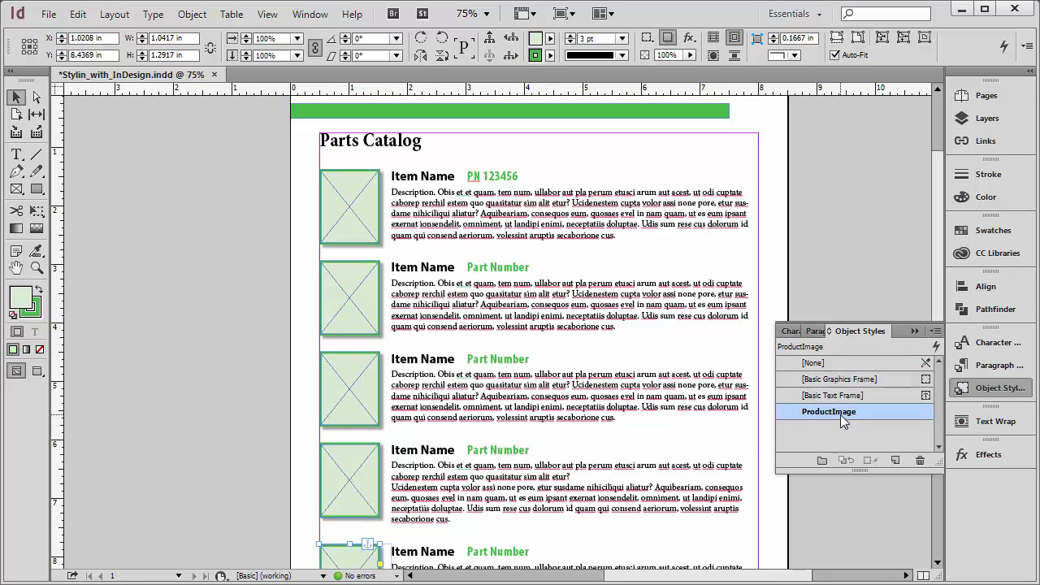
left_click(292, 236)
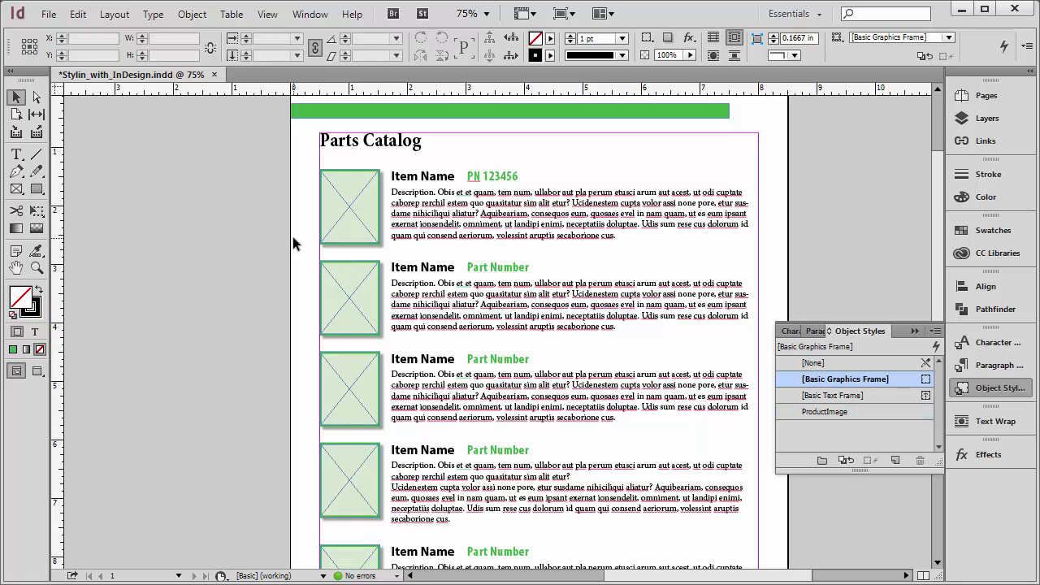
- Load the five photos 3A, 3B, 3C, 4A and 4B for placing
key("ctrl+d")
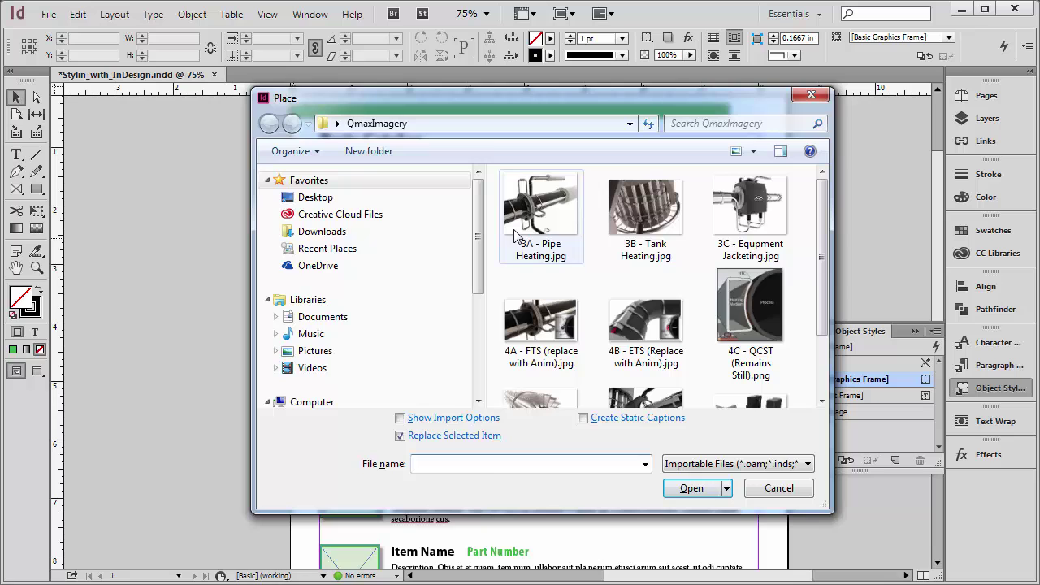
left_click(540, 215)
left_click(654, 220, "ctrl")
left_click(764, 224, "ctrl")
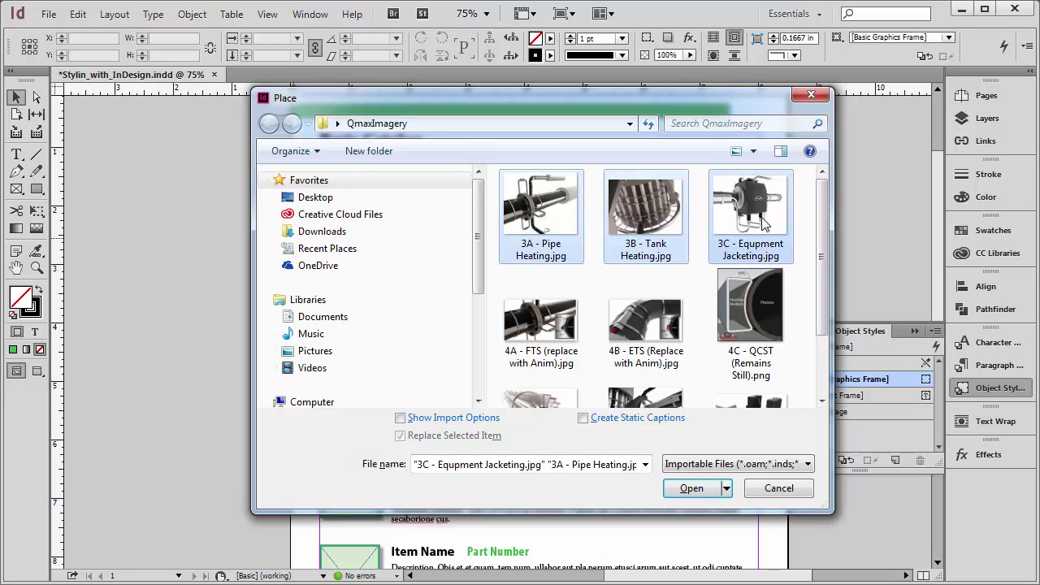
left_click(556, 324, "ctrl")
left_click(615, 324, "ctrl")
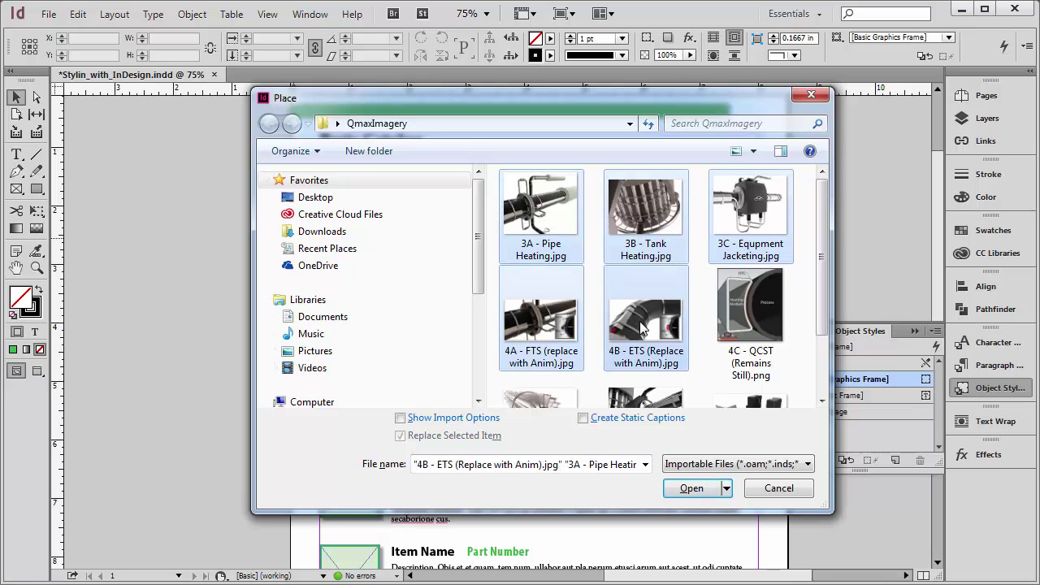
left_click(693, 489)
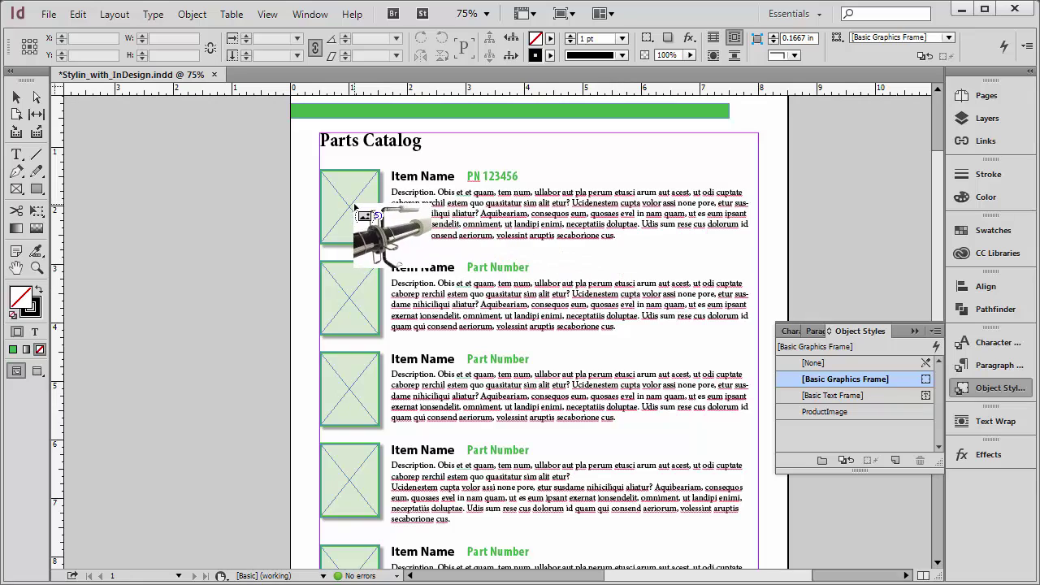
- Place the photos into the five catalog frames, pipe heating first
left_click(352, 209)
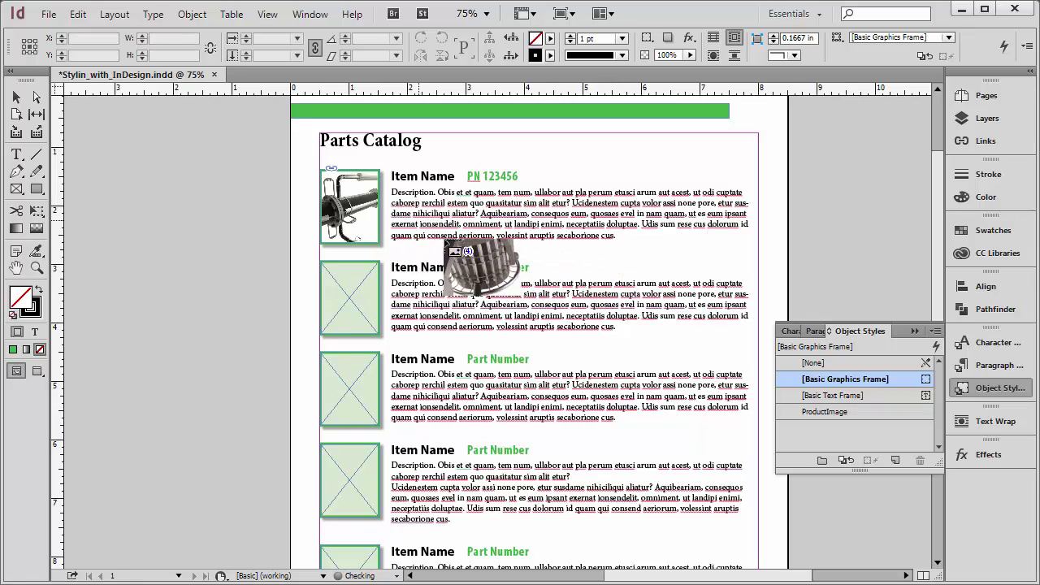
left_click(369, 291)
left_click(351, 385)
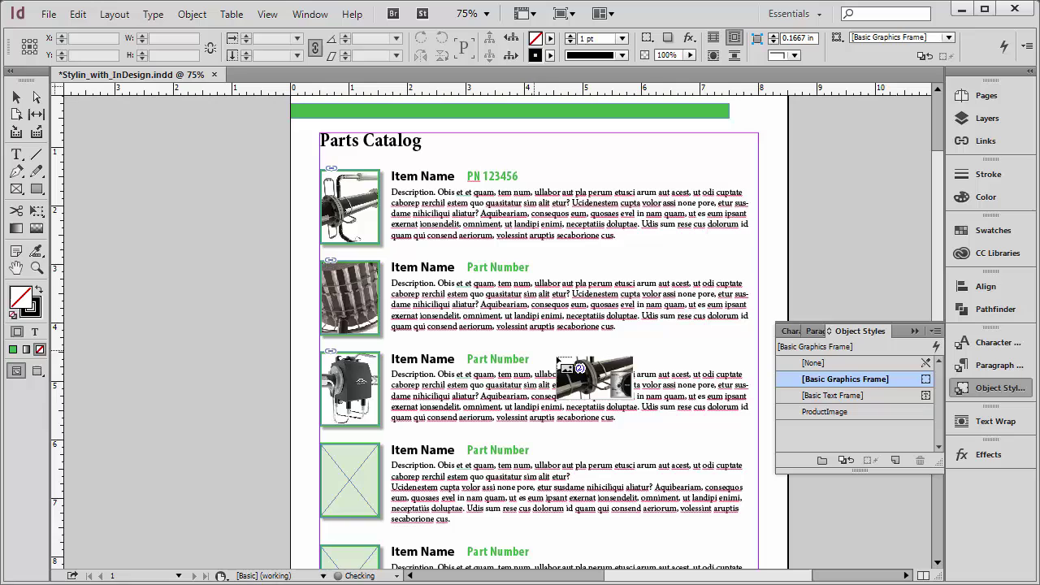
left_click(351, 471)
scroll(467, 439, "down", 1)
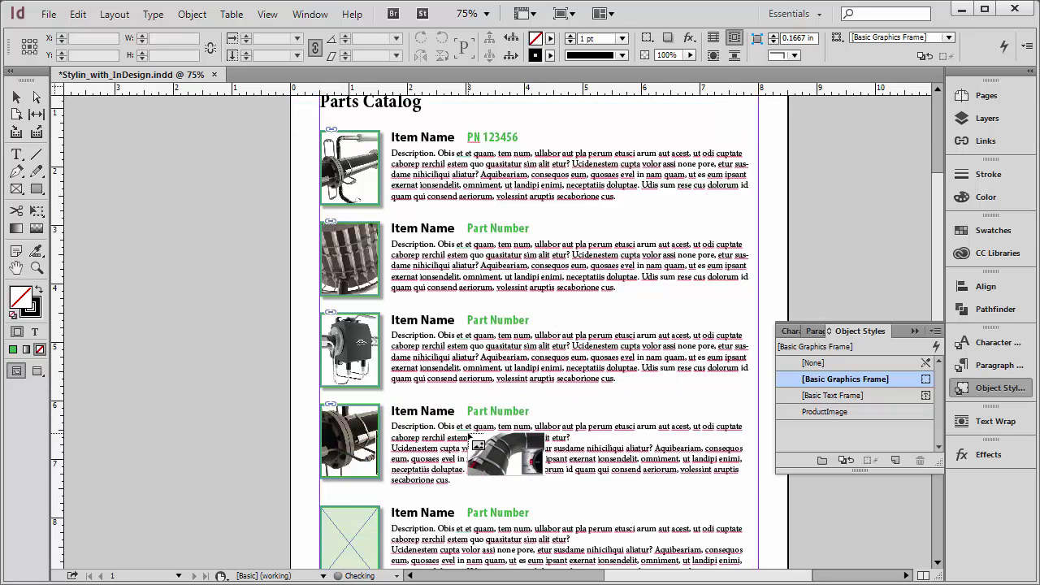
left_click(354, 537)
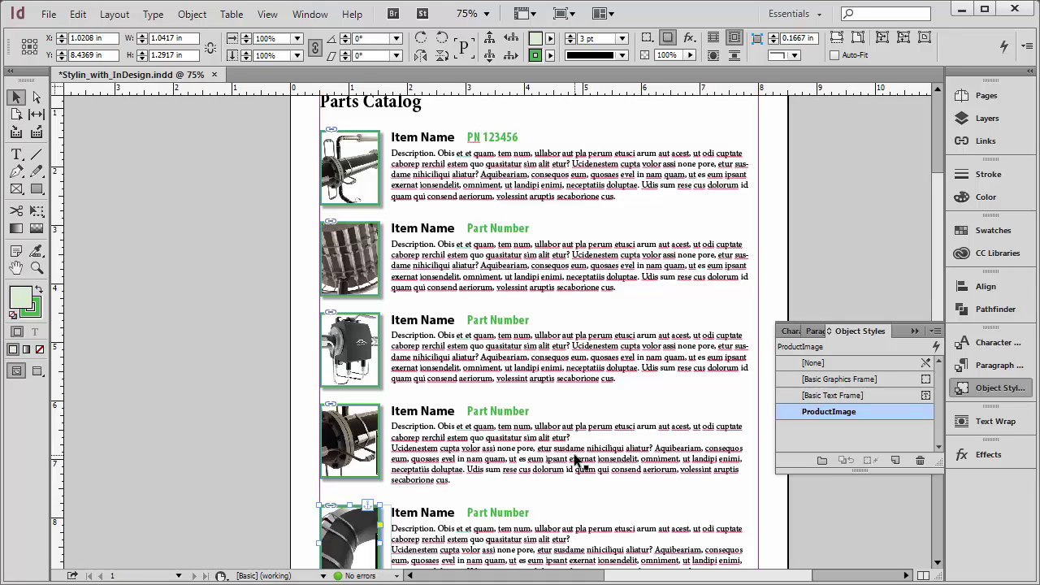
- Slide the fourth frame's photo left within its frame to change the crop
left_click(354, 439)
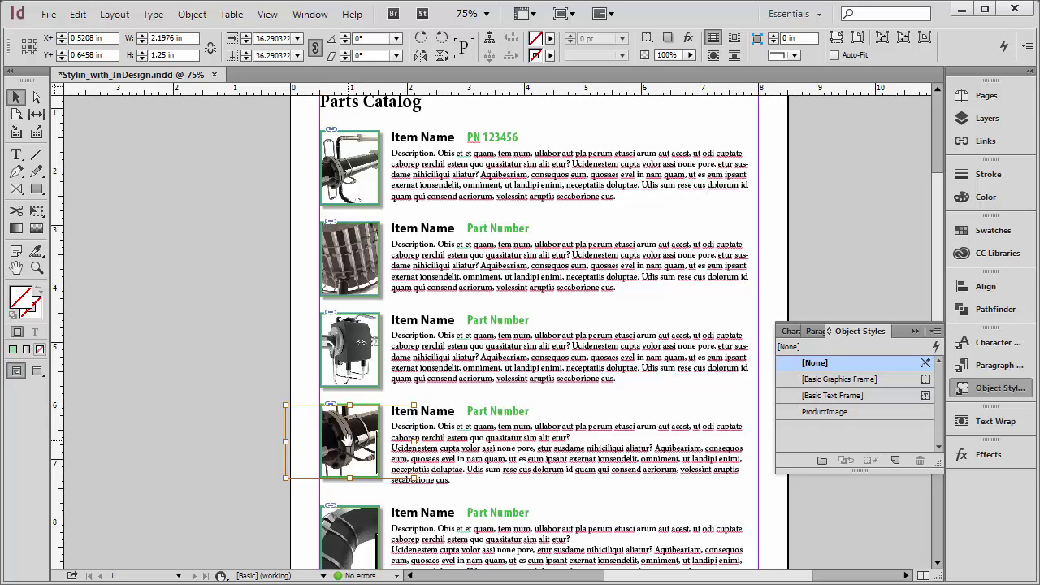
left_click_drag(347, 439, 335, 441)
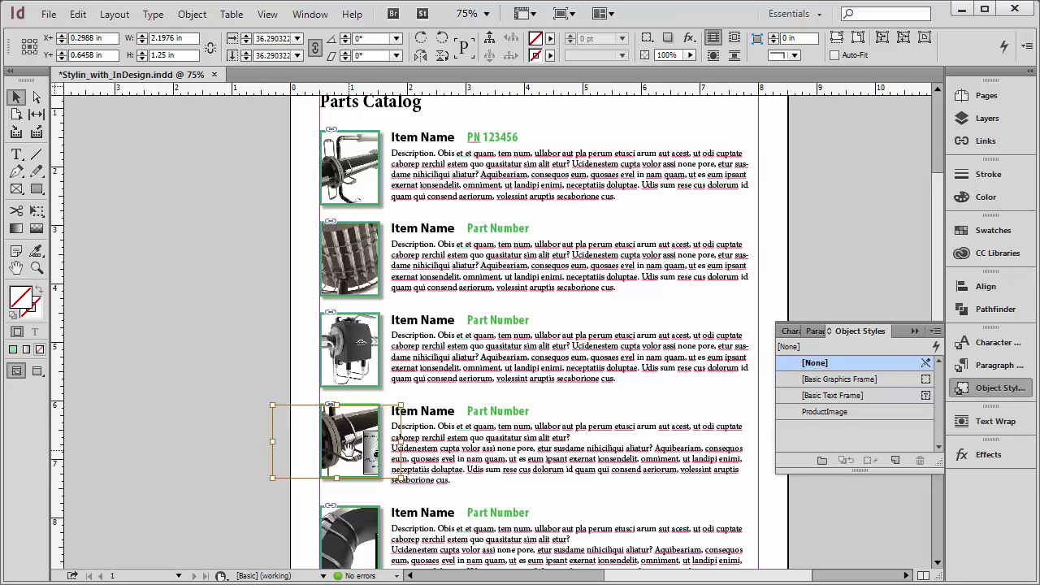
left_click_drag(355, 450, 335, 452)
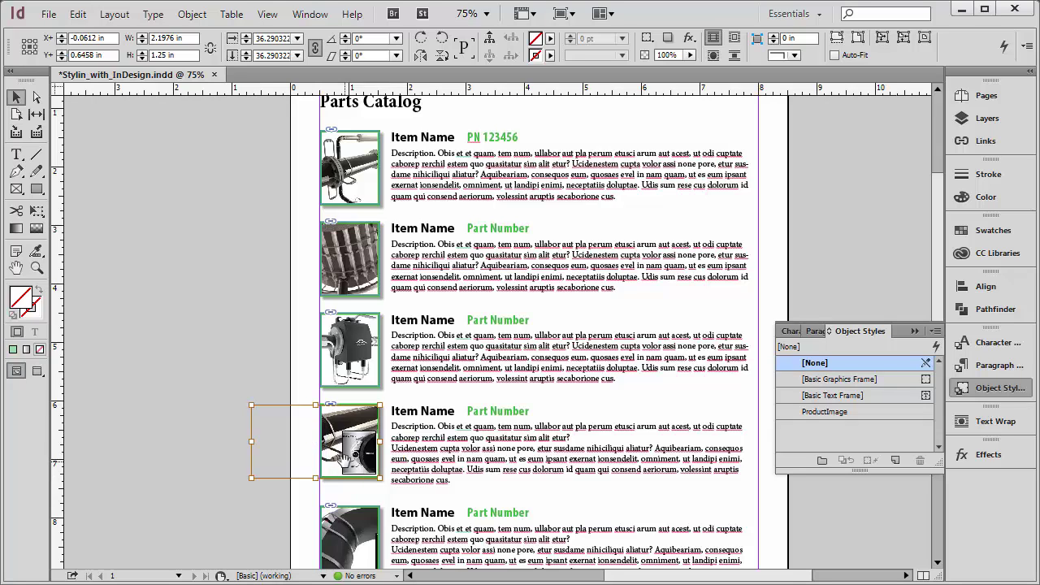
left_click(286, 510)
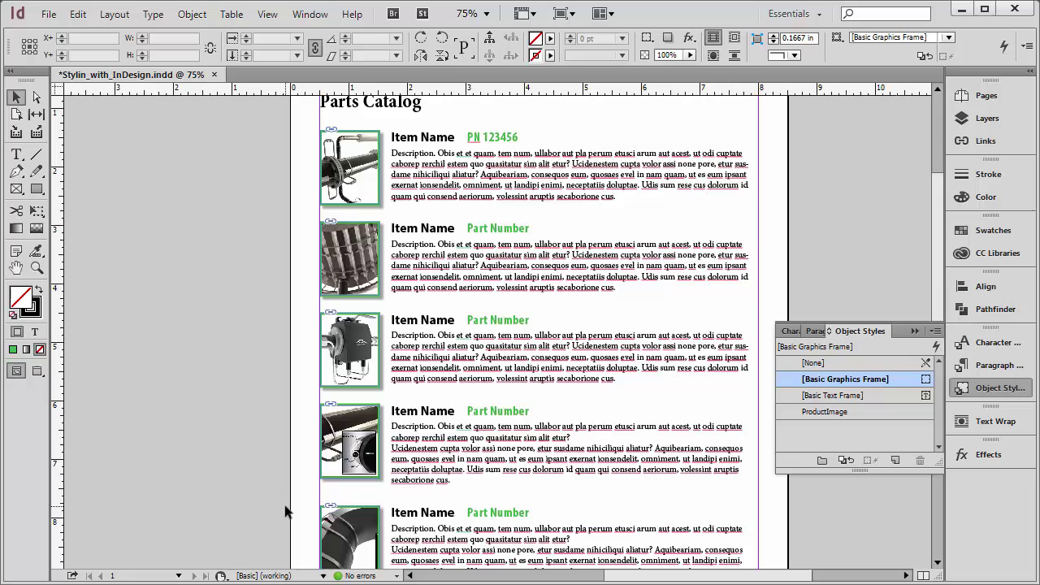